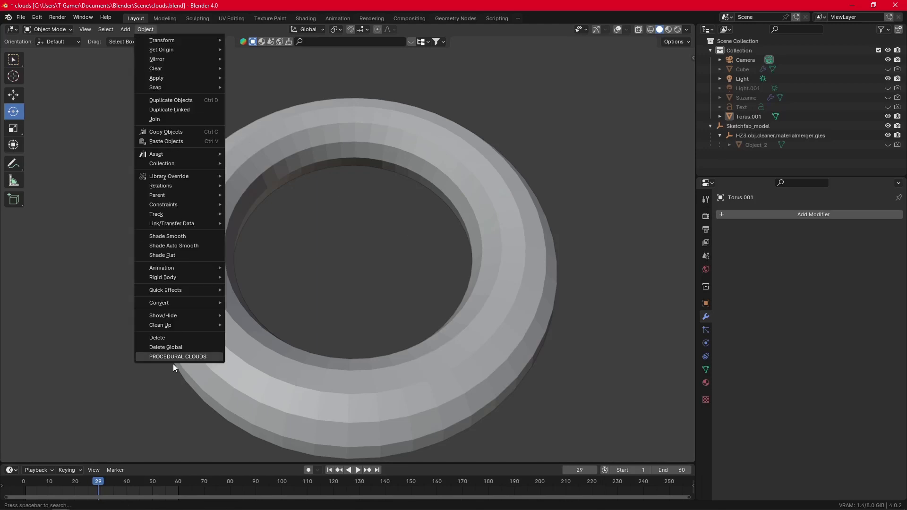
Apply Procedural Clouds to the torus and view it in Material Preview shading
click(171, 358)
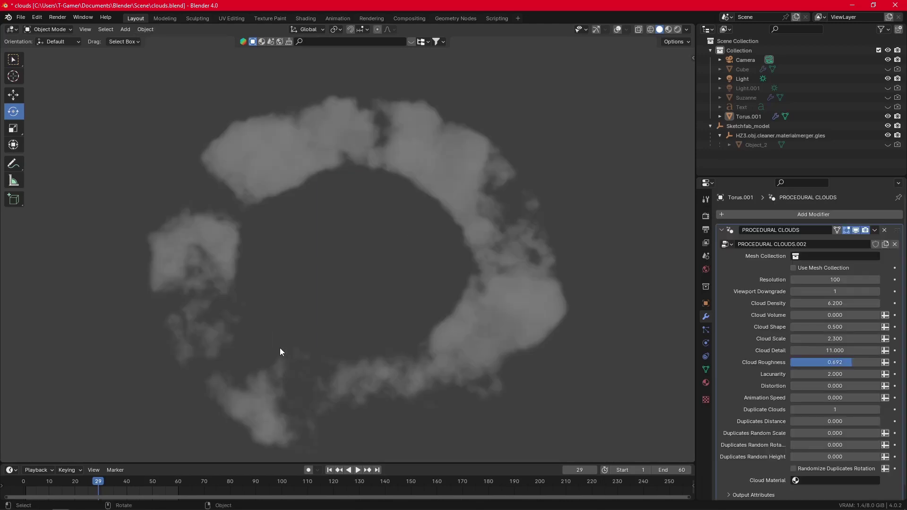
middle_drag(297, 322, 317, 292)
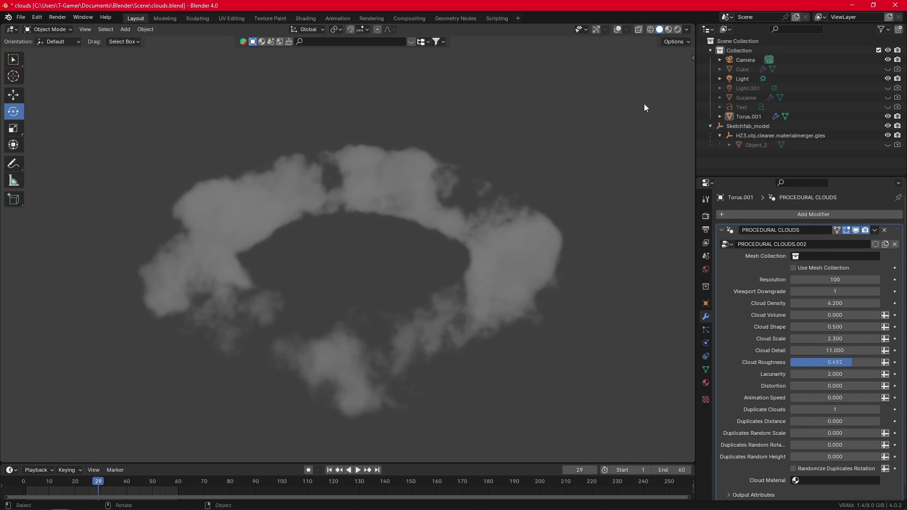
click(667, 30)
Try higher and lower Viewport Downgrade values on the cloud ring, settling on 2
middle_drag(509, 240, 488, 250)
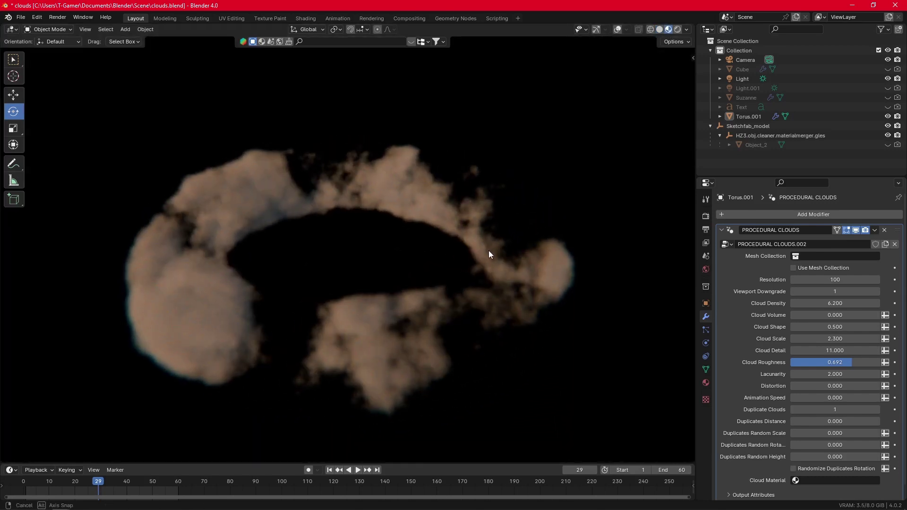
click(877, 292)
click(876, 291)
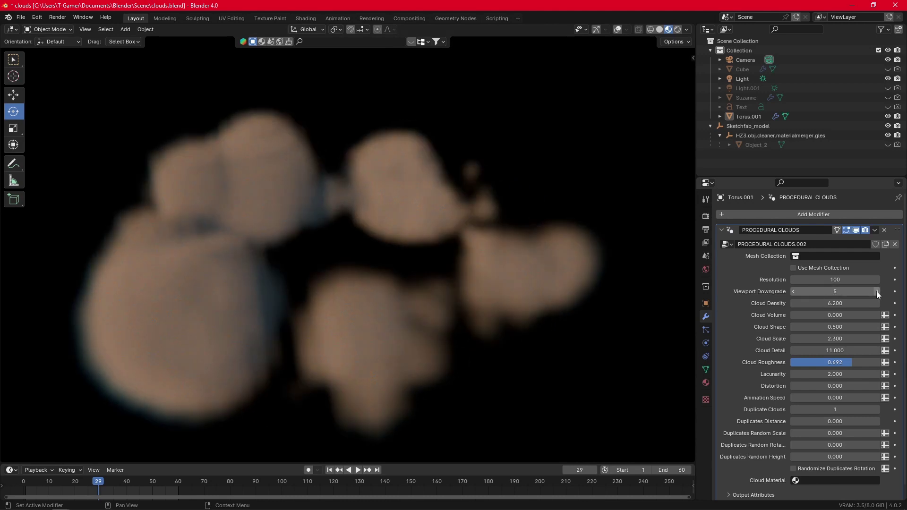
click(793, 292)
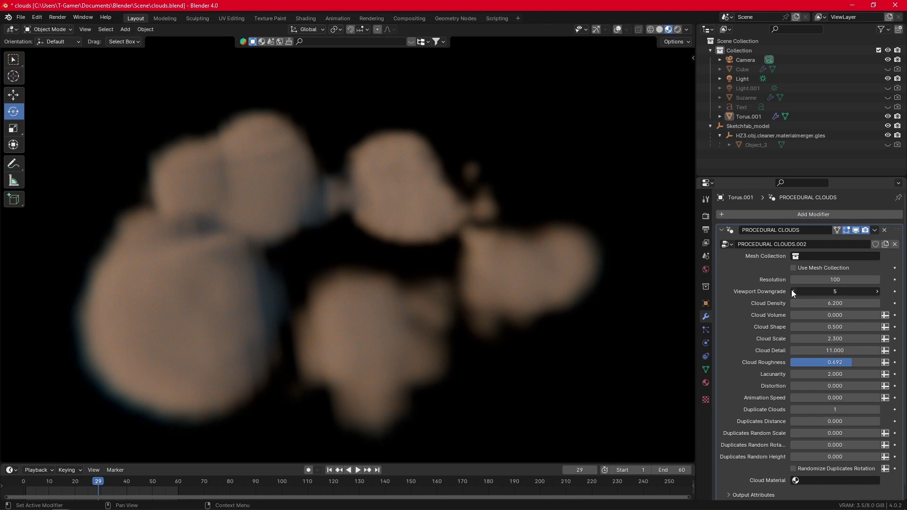
click(793, 292)
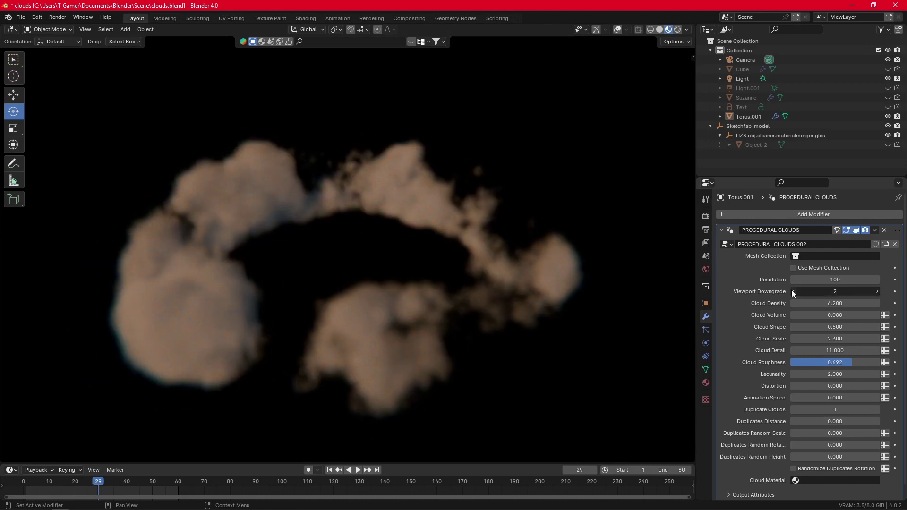
click(794, 291)
middle_drag(562, 311, 494, 305)
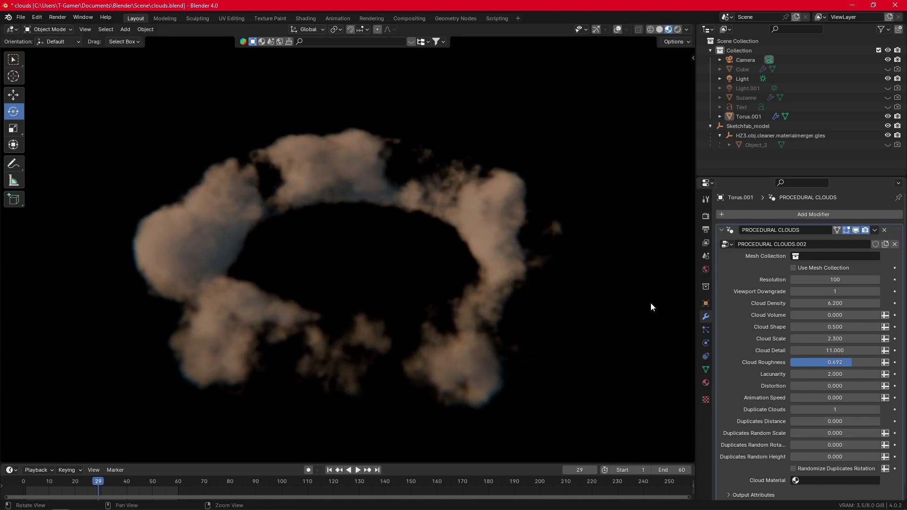
click(878, 292)
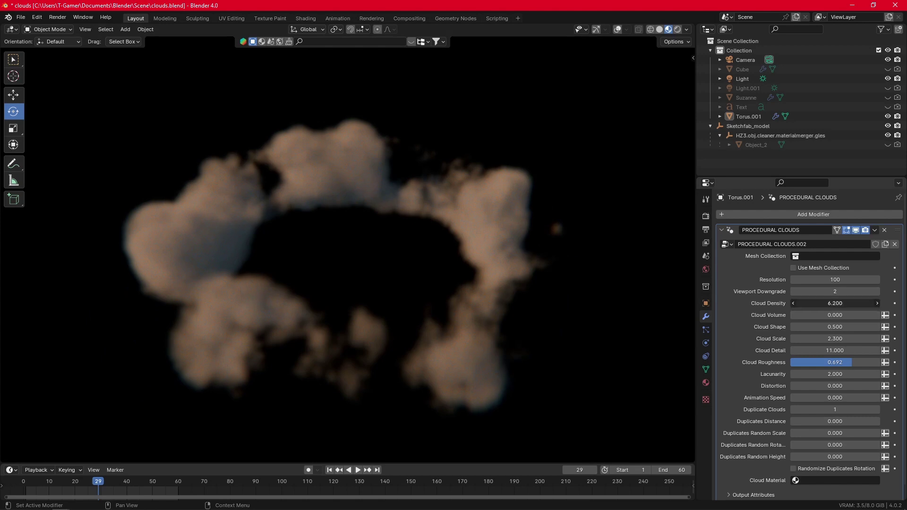
Raise Cloud Density toward 10.46, then try a larger cloud Scale before reducing it toward 1.74
mouse_move(835, 304)
mouse_down()
mouse_move(879, 304)
mouse_move(814, 315)
mouse_move(871, 326)
mouse_move(850, 326)
mouse_up()
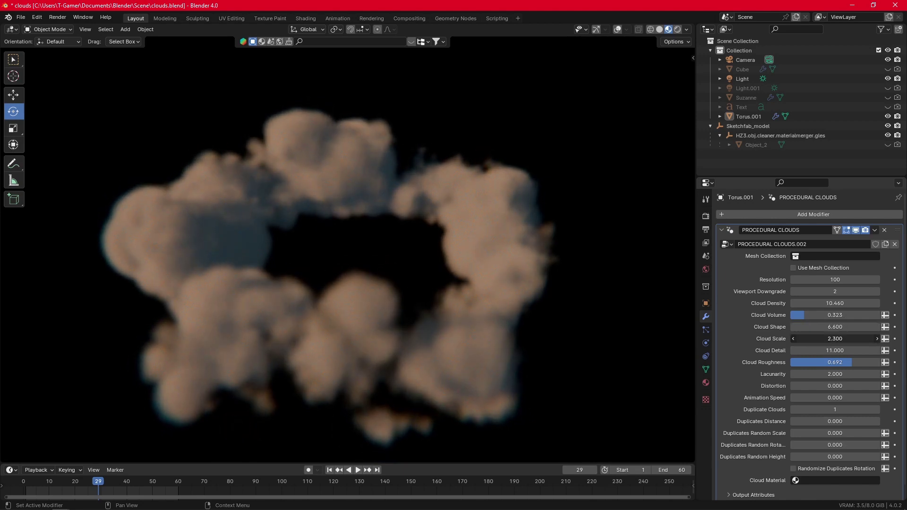
drag(834, 339, 872, 339)
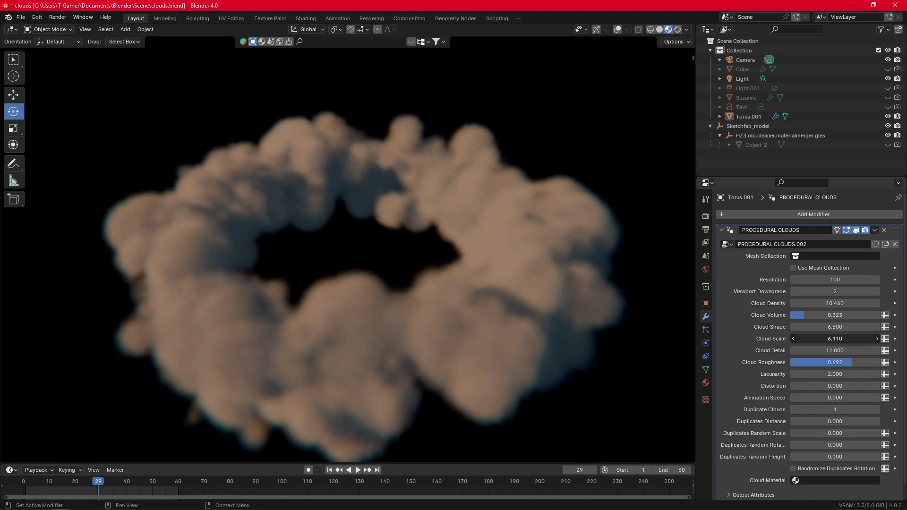
mouse_move(871, 339)
mouse_down()
mouse_move(816, 339)
mouse_move(847, 350)
mouse_move(801, 350)
mouse_move(854, 351)
mouse_move(792, 361)
mouse_move(879, 362)
mouse_move(829, 362)
mouse_move(847, 362)
mouse_move(851, 339)
mouse_move(820, 347)
mouse_move(857, 374)
mouse_move(813, 374)
mouse_up()
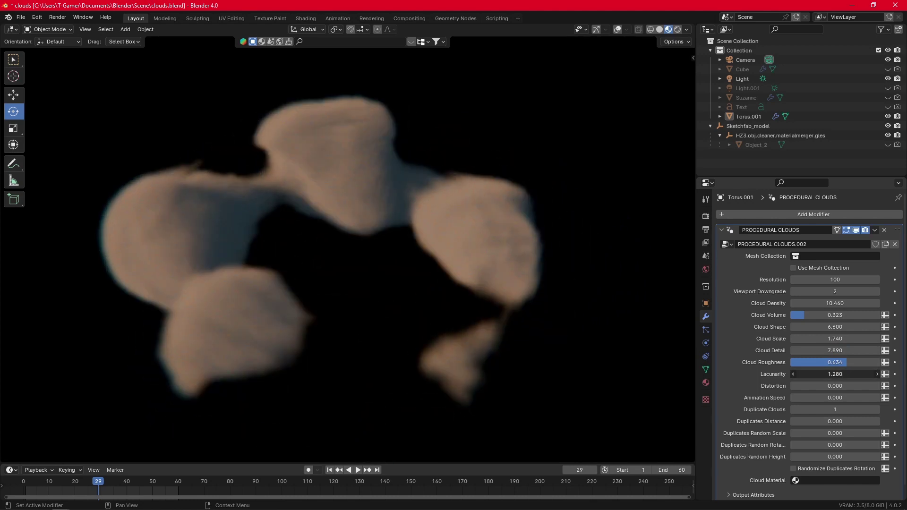
Set Lacunarity to 2.47 and Distortion to 1.3, then play the animation in Solid shading
mouse_move(813, 374)
mouse_down()
mouse_move(816, 385)
mouse_move(844, 385)
mouse_up()
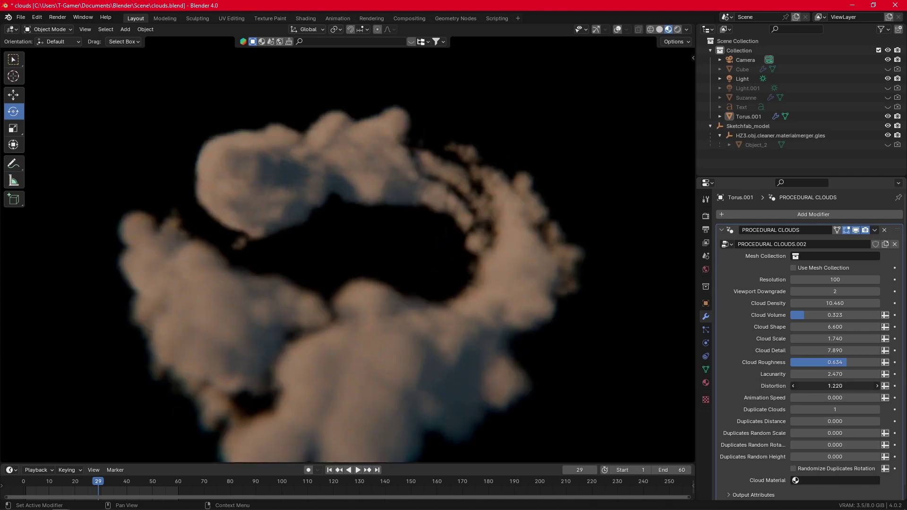
mouse_move(843, 386)
mouse_down()
mouse_move(827, 387)
mouse_move(828, 397)
mouse_up()
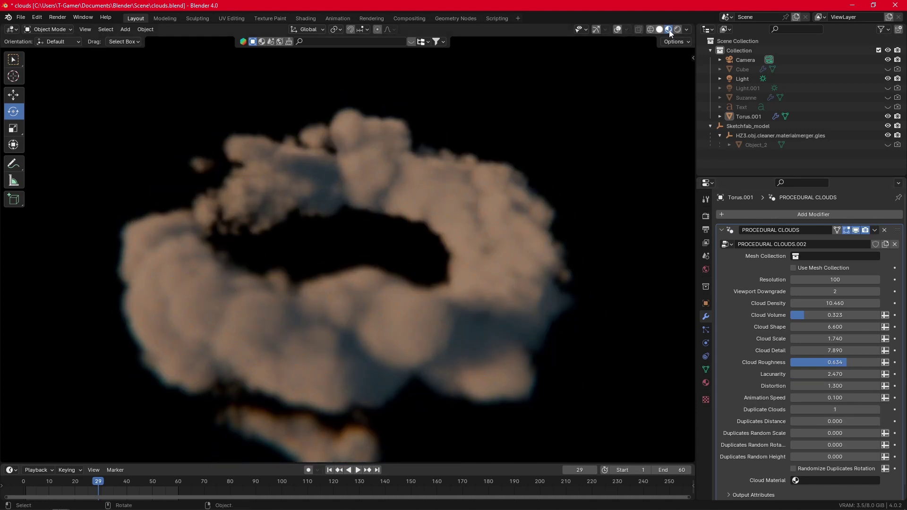
click(659, 29)
click(358, 470)
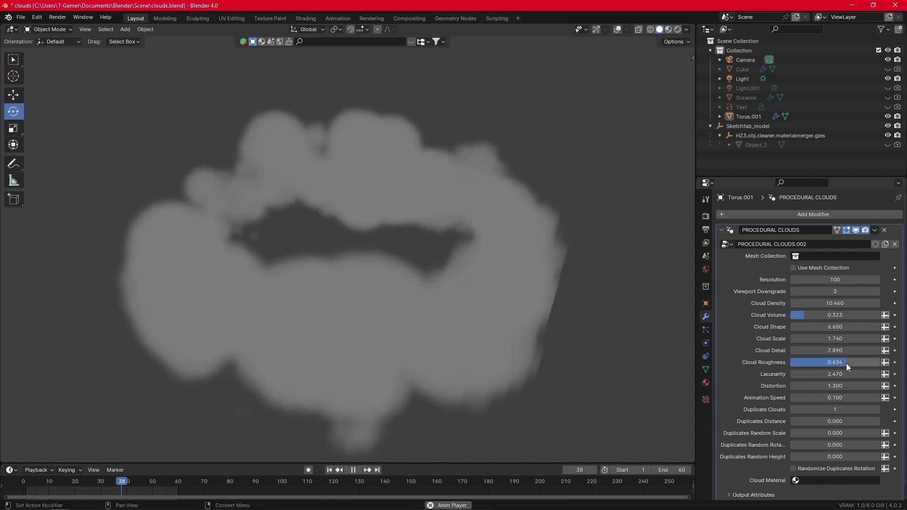
Stop playback, set Duplicate Clouds to 5, and view the cloud field in Rendered shading
click(355, 470)
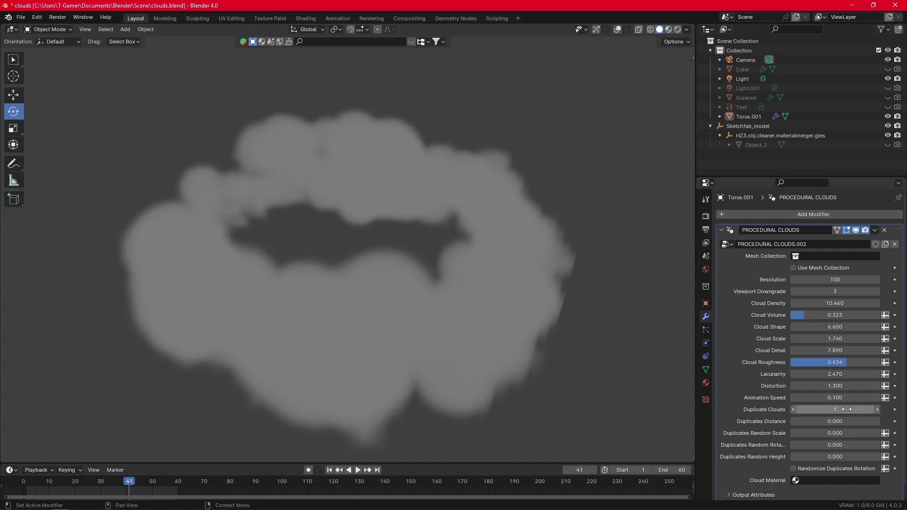
click(878, 409)
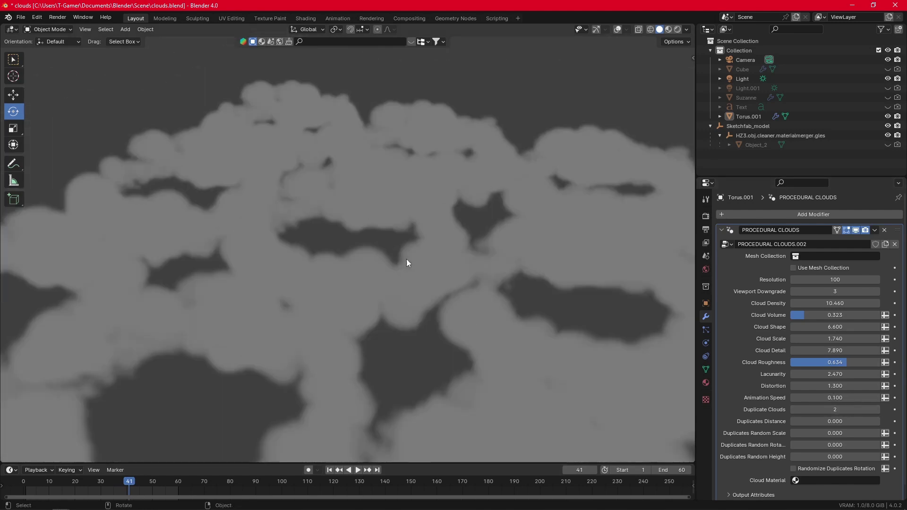
middle_drag(406, 259, 433, 304)
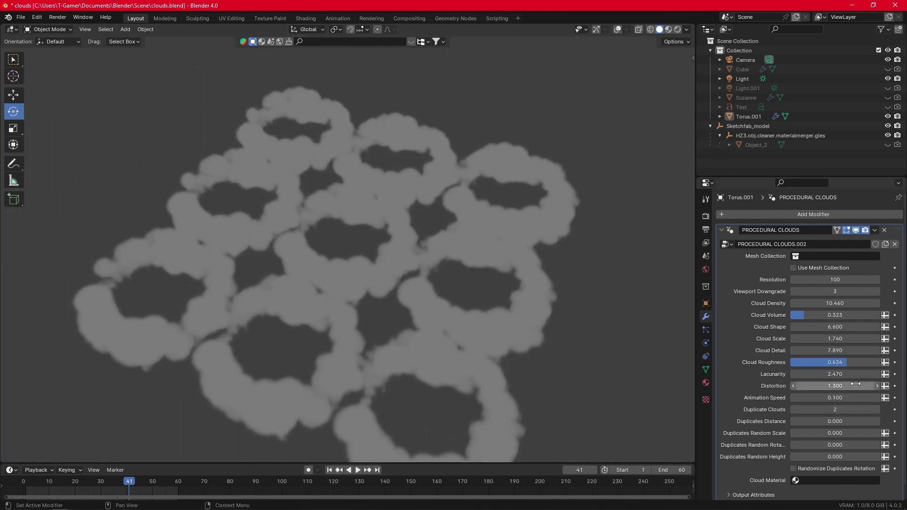
click(878, 411)
click(878, 410)
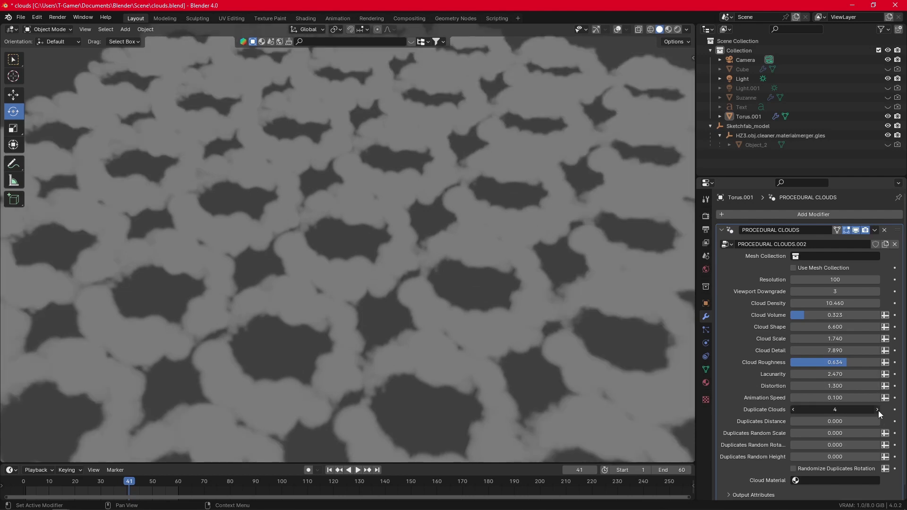
scroll(421, 257, down, 3)
scroll(423, 266, down, 2)
scroll(426, 275, down, 2)
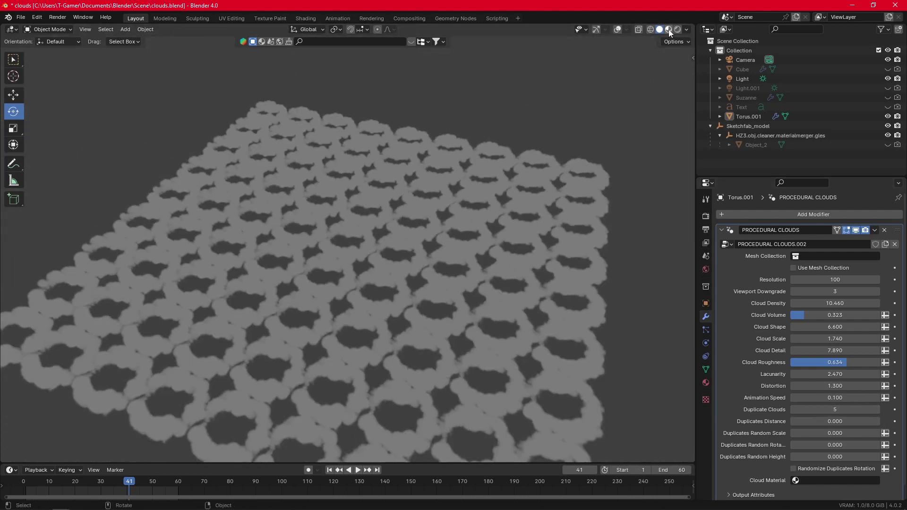
click(668, 29)
mouse_move(458, 252)
middle_down()
mouse_move(419, 239)
mouse_move(363, 242)
middle_up()
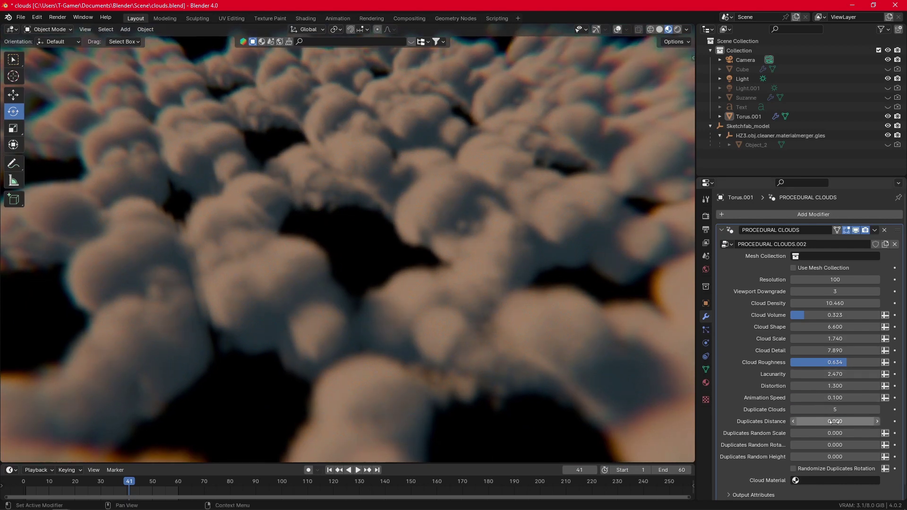
Tune the duplicates distance to about 0.100 and randomize the duplicate cloud sizes
drag(835, 420, 861, 421)
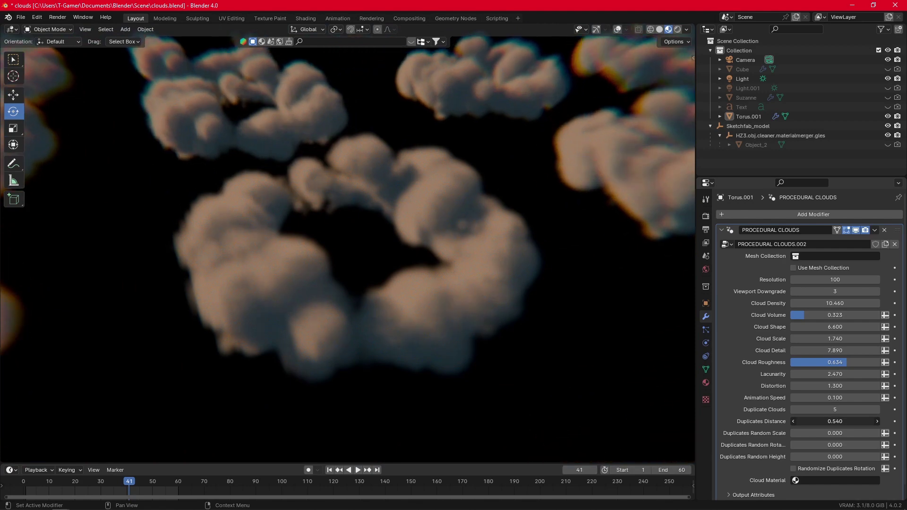
key(minus)
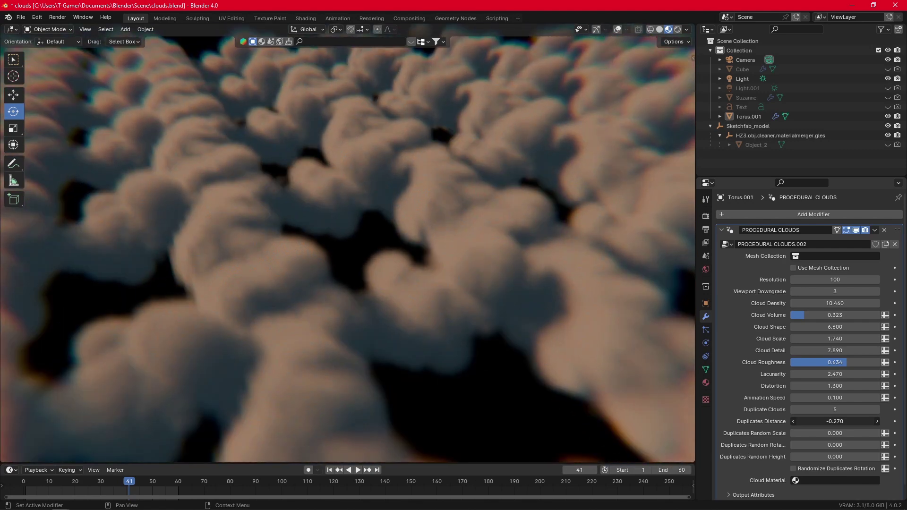
mouse_move(835, 422)
mouse_down()
mouse_move(870, 420)
mouse_move(858, 420)
mouse_move(865, 433)
mouse_up()
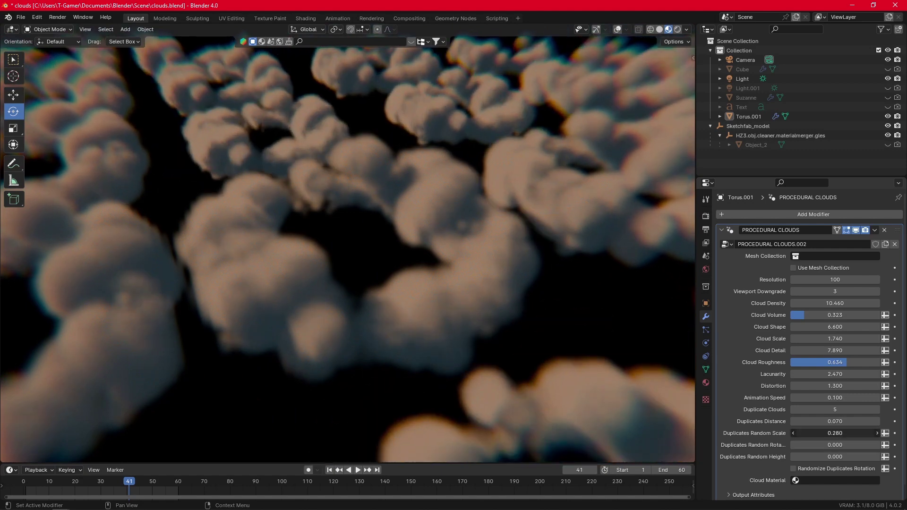
drag(834, 433, 853, 433)
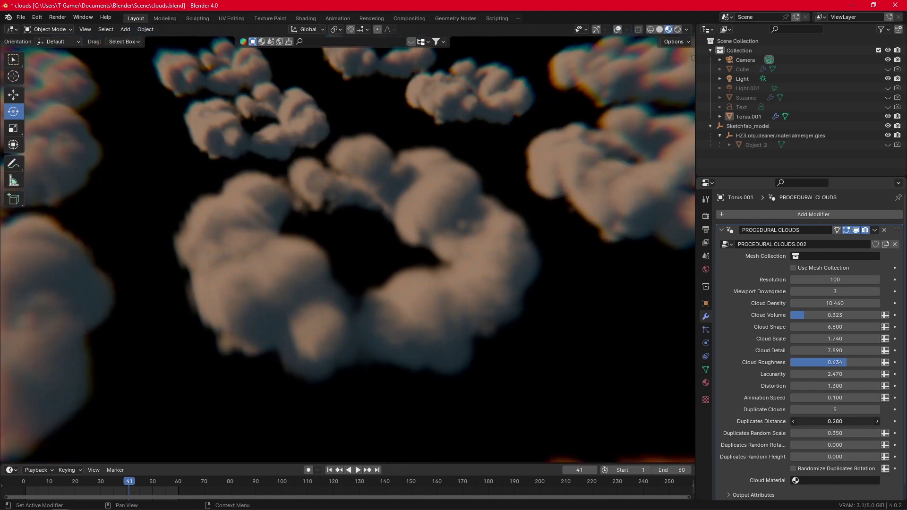
key(minus)
mouse_move(834, 421)
mouse_down()
mouse_move(825, 425)
mouse_move(827, 433)
mouse_move(872, 445)
mouse_up()
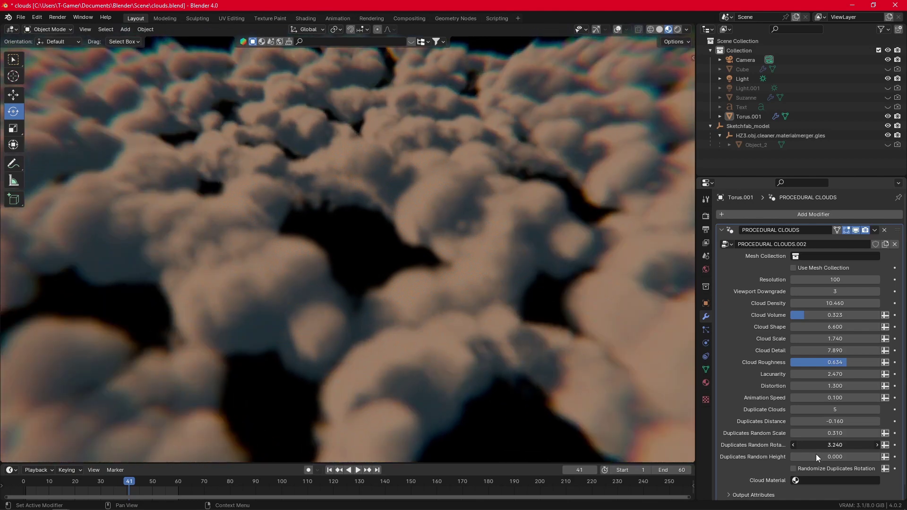
Enable Randomize Duplicates Rotation and raise Duplicates Random Height to 1.330
click(793, 468)
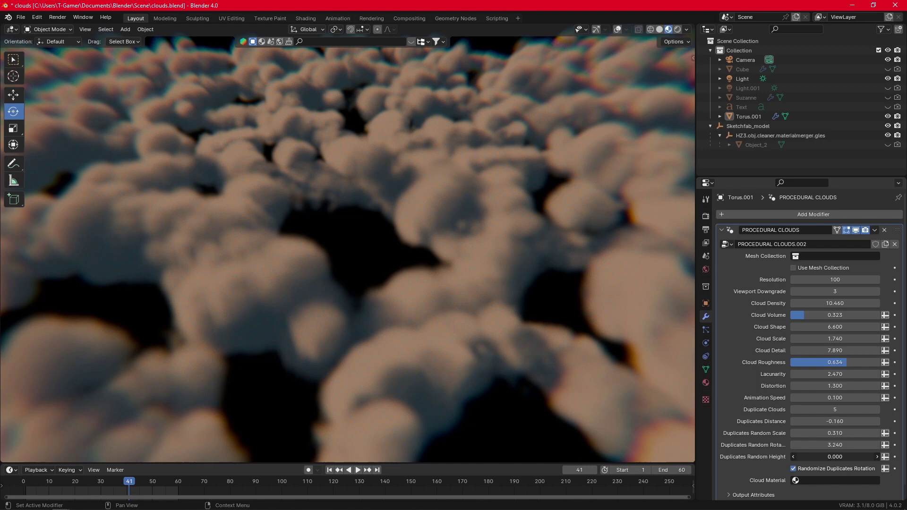
drag(835, 457, 879, 456)
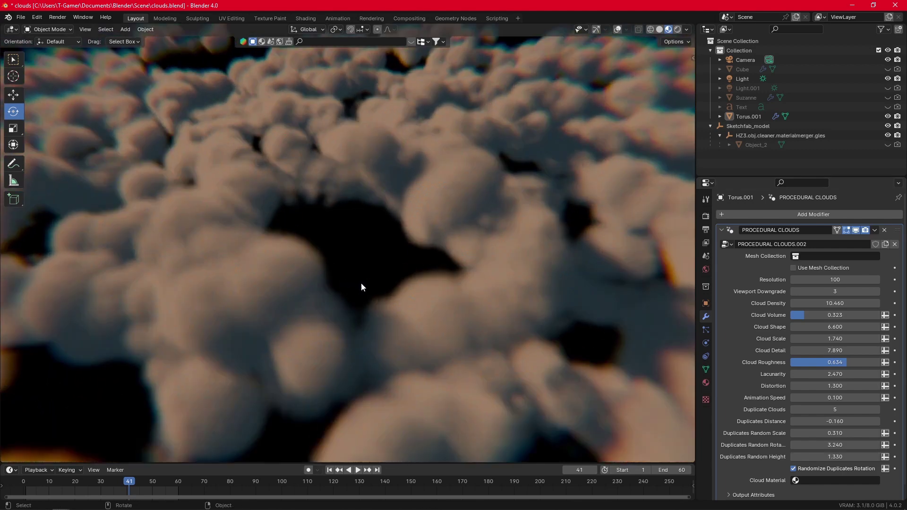
mouse_move(360, 283)
middle_down()
mouse_move(441, 270)
mouse_move(480, 280)
middle_up()
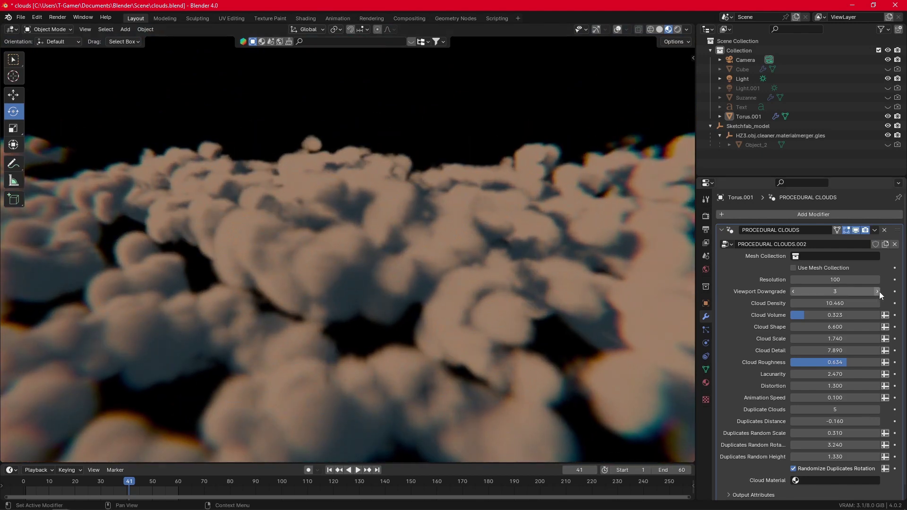
Set Viewport Downgrade to 1 and lower Cloud Density to 9.560
click(792, 290)
click(843, 293)
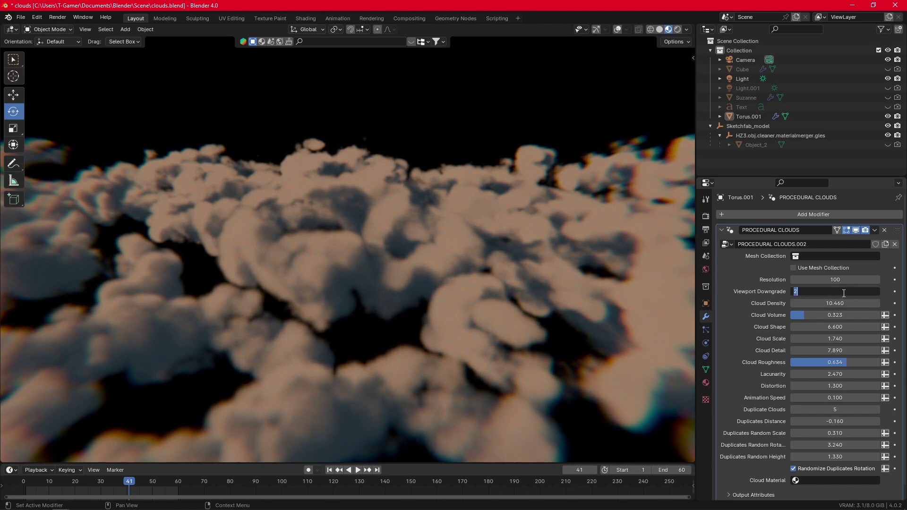
text(1)
key(Return)
middle_drag(441, 262, 476, 261)
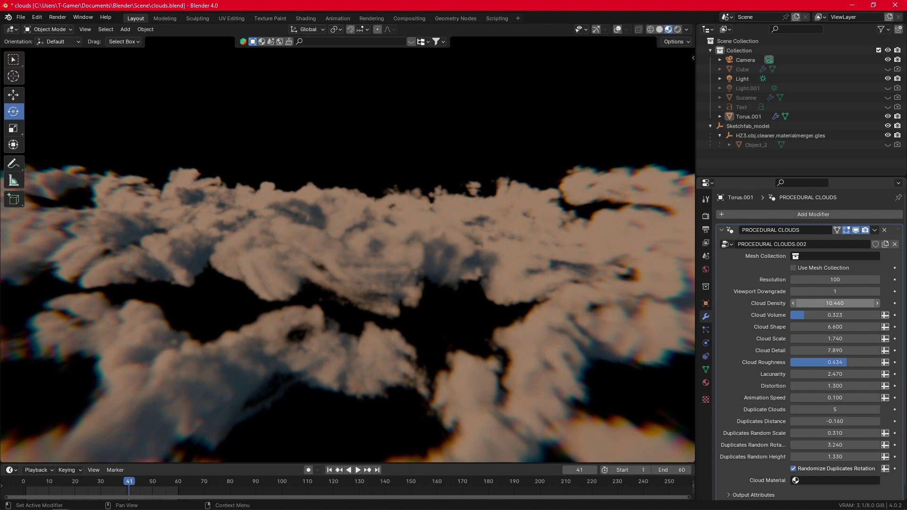
drag(834, 303, 822, 305)
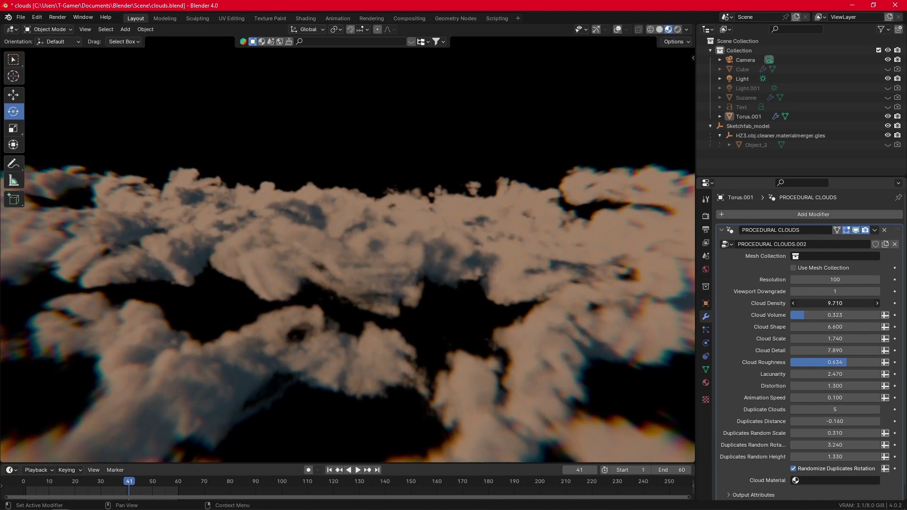
mouse_move(446, 306)
middle_down()
mouse_move(416, 285)
mouse_move(332, 275)
mouse_move(469, 265)
mouse_move(403, 270)
mouse_move(455, 271)
middle_up()
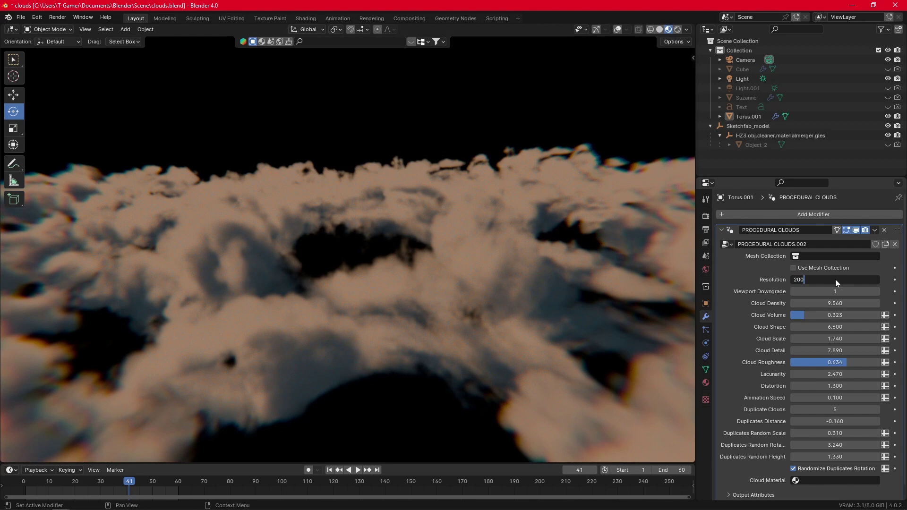
Confirm a cloud Resolution of 200 and view the clouds in Solid shading
key(Return)
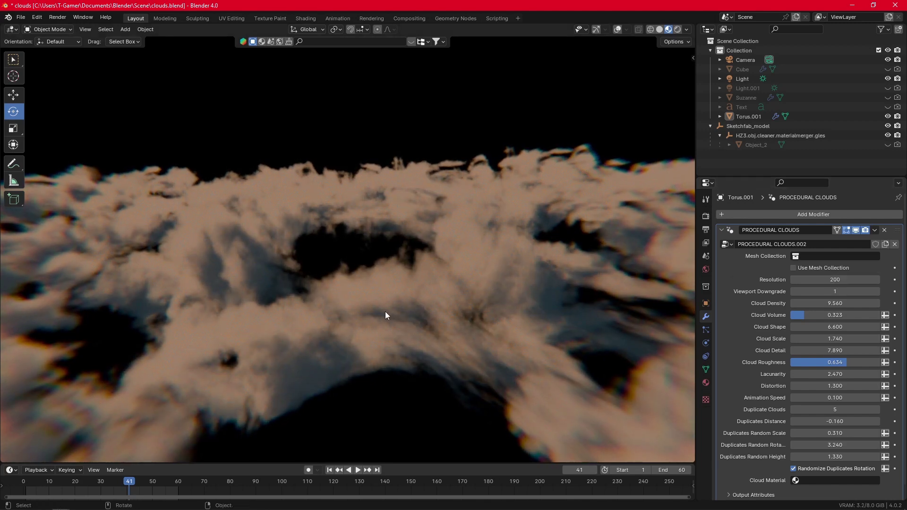
mouse_move(385, 312)
middle_down()
mouse_move(465, 303)
mouse_move(490, 324)
mouse_move(403, 314)
mouse_move(445, 311)
mouse_move(412, 285)
mouse_move(408, 268)
mouse_move(394, 305)
mouse_move(406, 330)
mouse_move(451, 282)
mouse_move(478, 323)
mouse_move(398, 312)
mouse_move(404, 359)
mouse_move(432, 318)
mouse_move(408, 225)
mouse_move(464, 281)
mouse_move(480, 281)
mouse_move(520, 239)
mouse_move(421, 345)
mouse_move(452, 250)
mouse_move(661, 41)
middle_up()
click(659, 29)
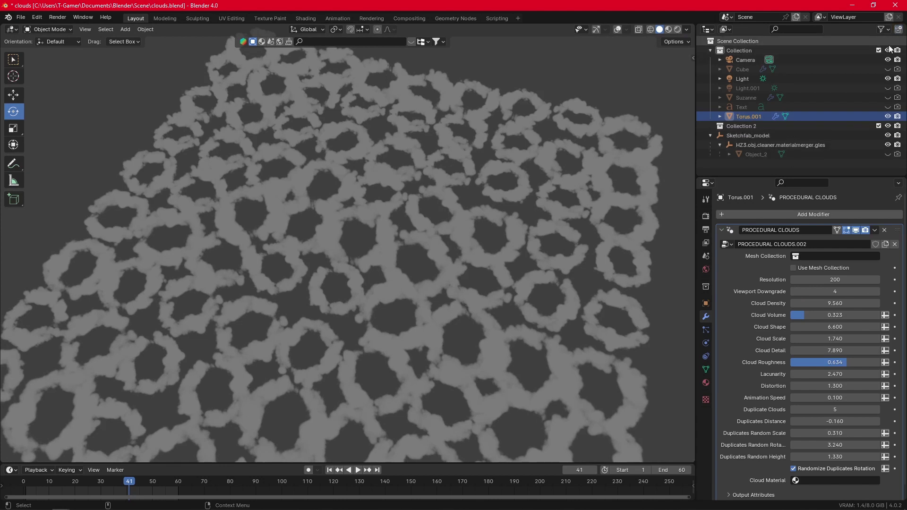
Create Collection 2, make it active, and add a cone to it
key(c)
click(752, 125)
click(126, 29)
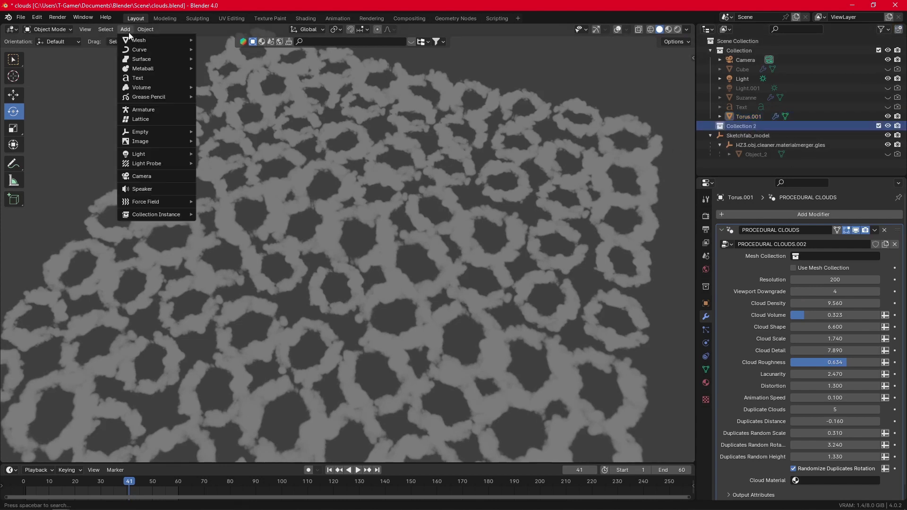
click(221, 96)
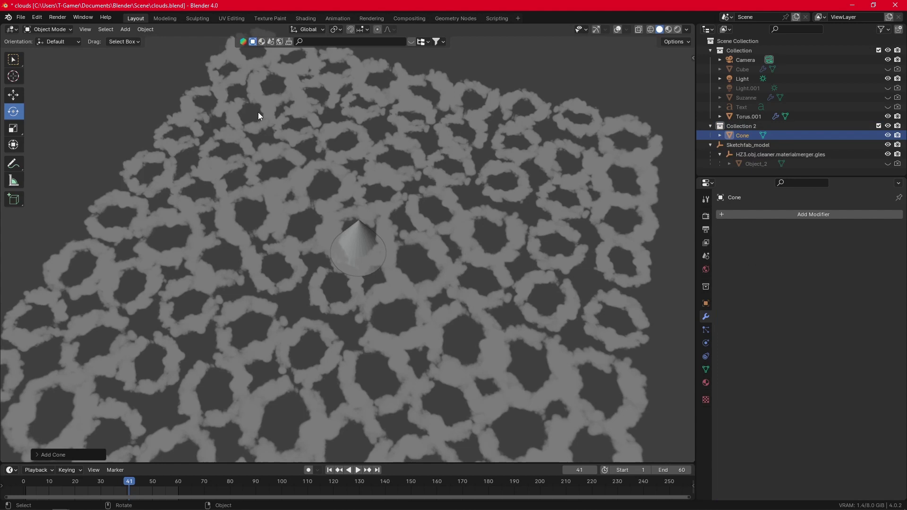
Add a UV sphere and move it sideways away from the cone
click(124, 29)
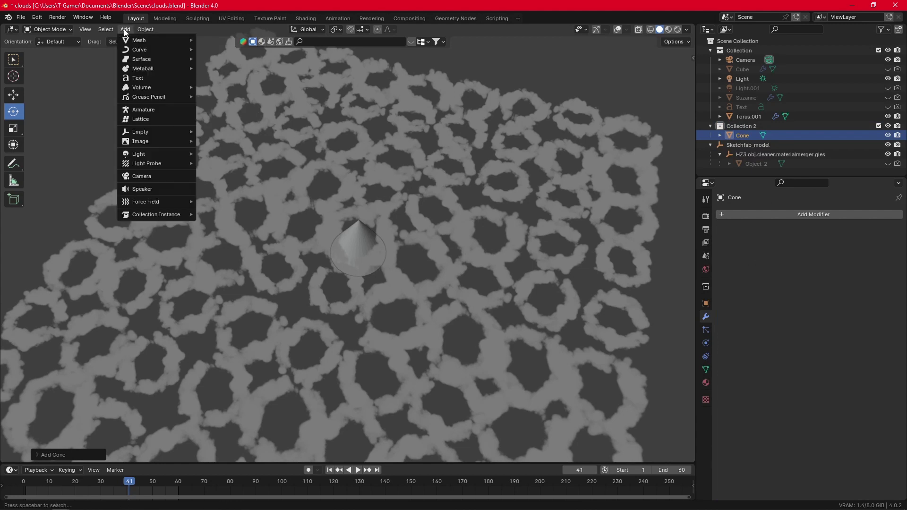
mouse_move(139, 41)
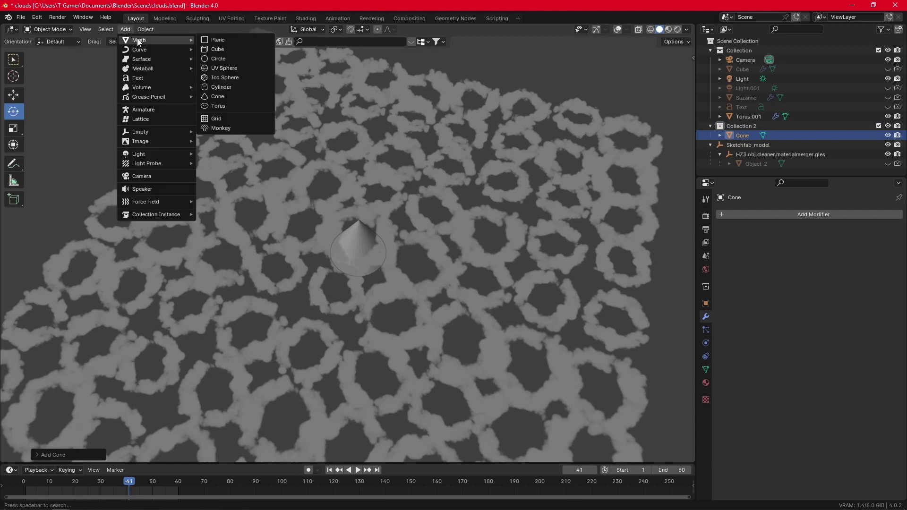
click(229, 70)
key(shift+space)
key(g)
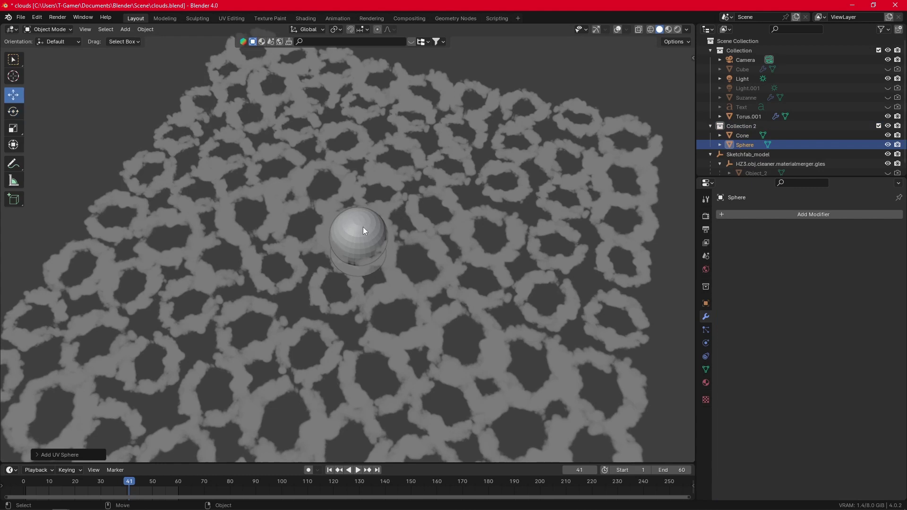
mouse_move(386, 227)
middle_down()
mouse_move(356, 220)
mouse_move(404, 237)
middle_up()
click(599, 27)
drag(404, 237, 506, 178)
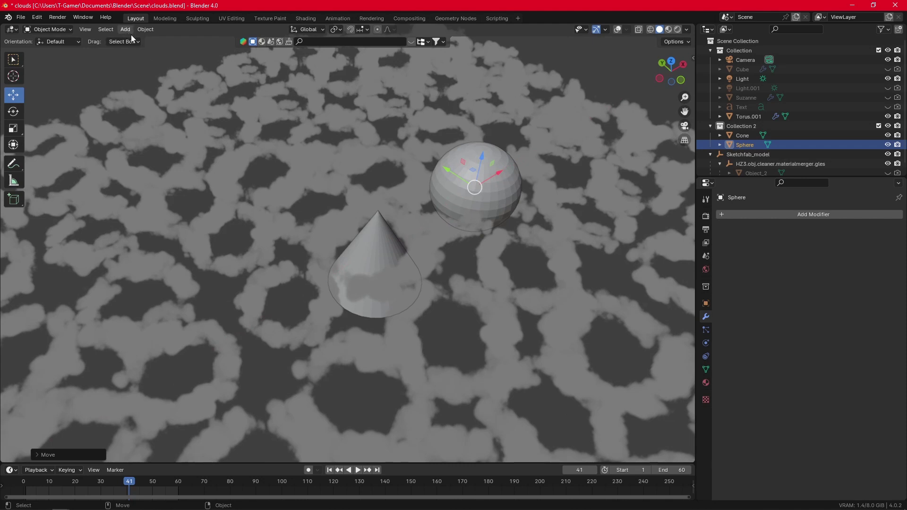
Add a cube to Collection 2 and move it along the Y axis
click(737, 127)
click(125, 28)
mouse_move(139, 40)
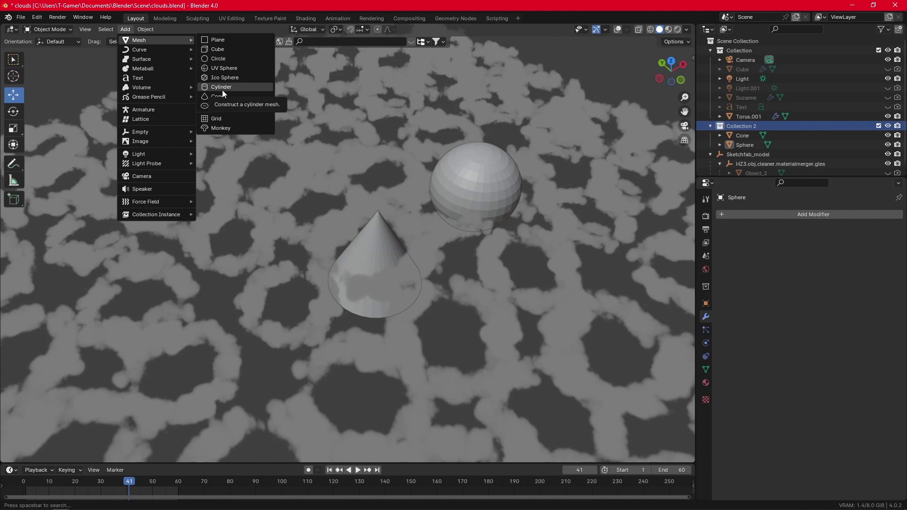
click(218, 50)
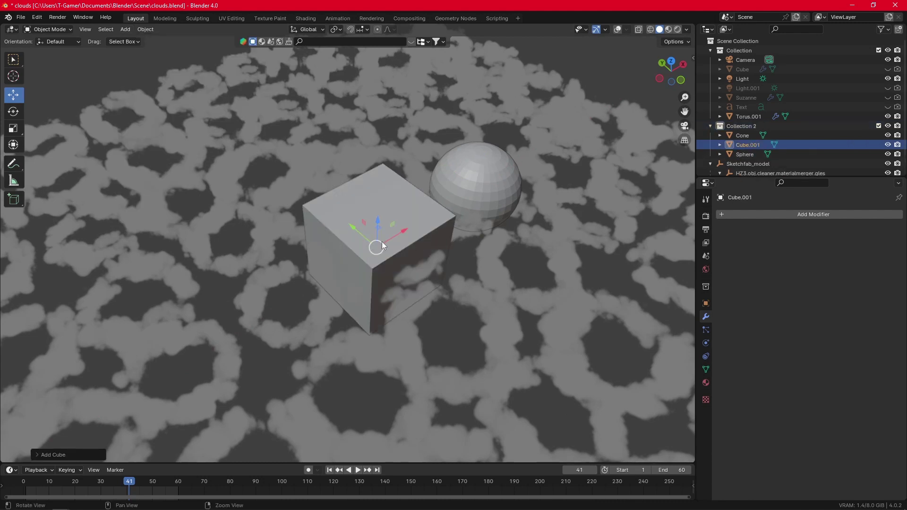
middle_drag(382, 242, 332, 239)
key(g)
key(y)
click(475, 247)
Add a torus to Collection 2 and move it up and to the right
middle_drag(476, 247, 468, 278)
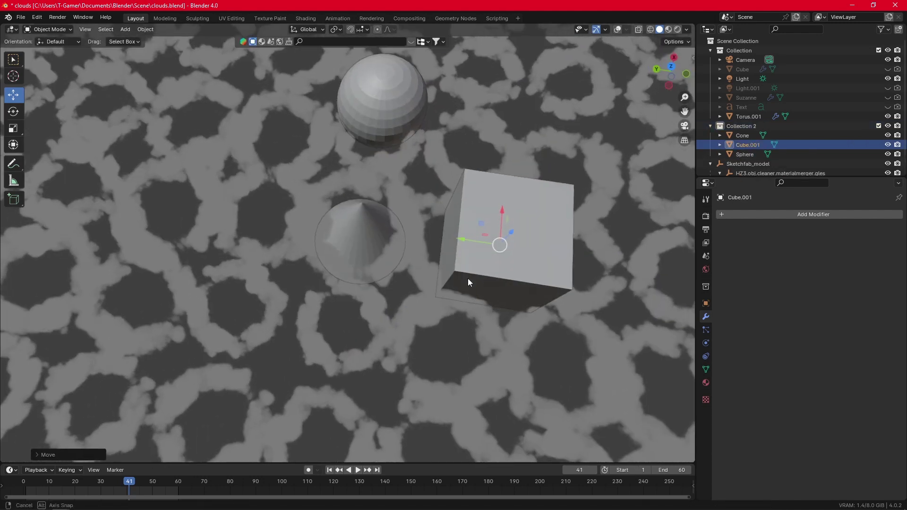
click(125, 29)
mouse_move(139, 40)
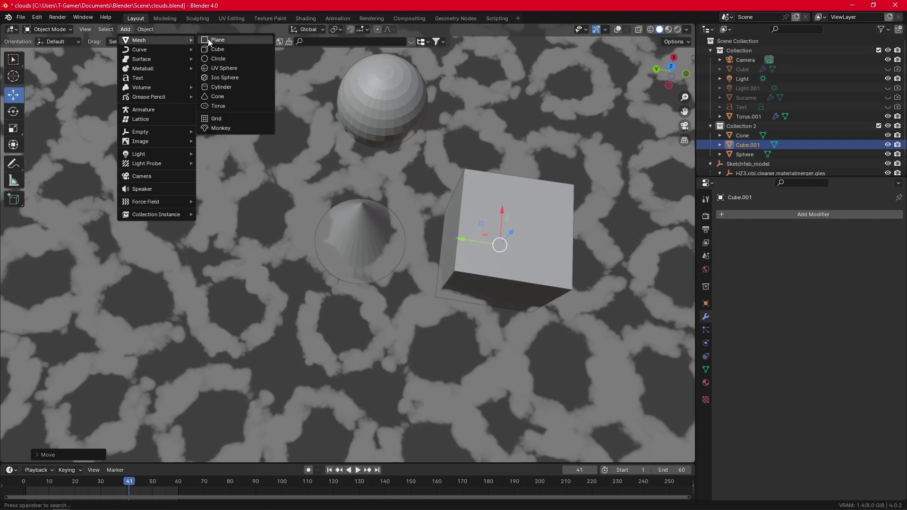
click(741, 125)
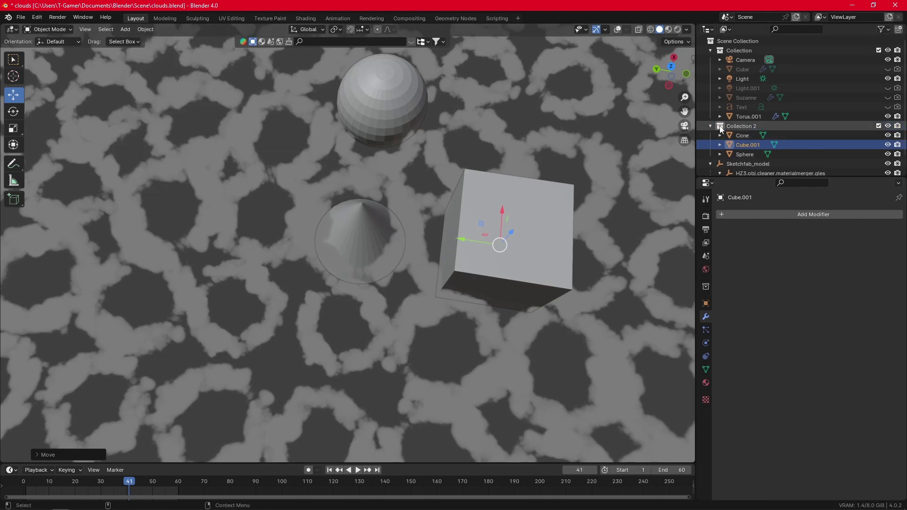
click(125, 29)
mouse_move(139, 40)
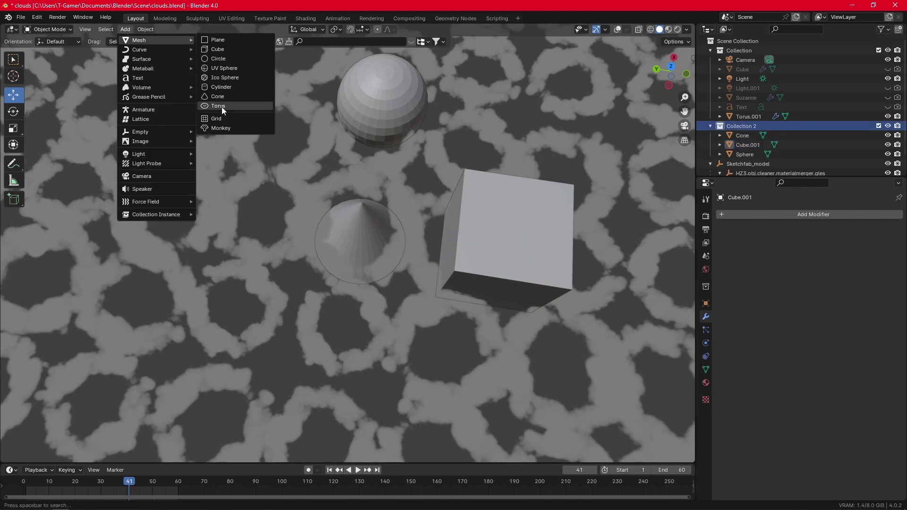
click(222, 107)
scroll(361, 235, down, 2)
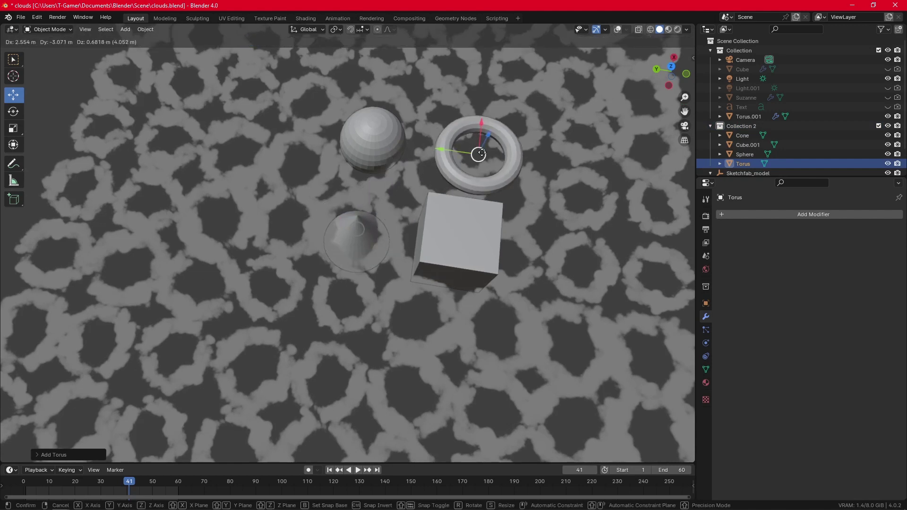
drag(361, 234, 475, 158)
mouse_move(503, 207)
middle_down()
mouse_move(456, 168)
mouse_move(530, 200)
mouse_move(403, 206)
mouse_move(330, 180)
middle_up()
On Torus.001, set Mesh Collection to Collection 2 and enable Use Mesh Collection
click(310, 186)
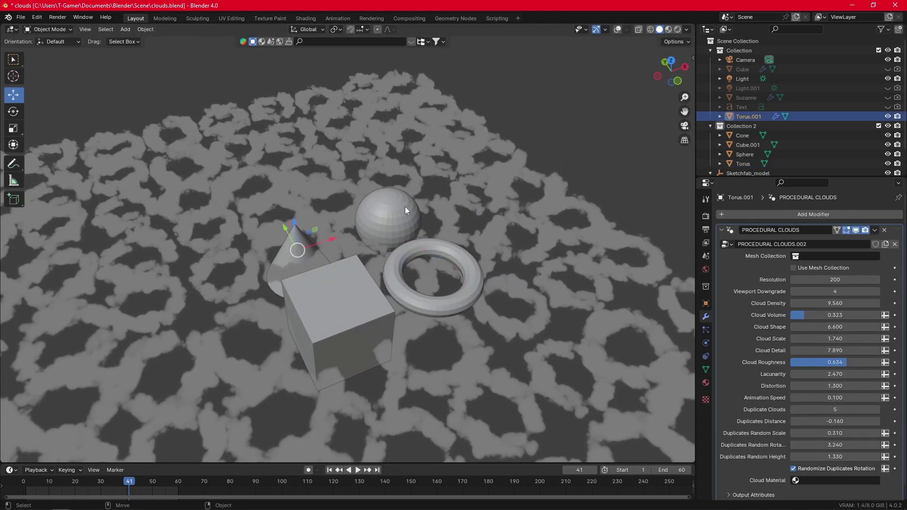
click(822, 256)
click(821, 280)
click(793, 268)
mouse_move(562, 309)
middle_down()
mouse_move(469, 296)
mouse_move(426, 320)
mouse_move(410, 345)
mouse_move(405, 320)
mouse_move(444, 301)
middle_up()
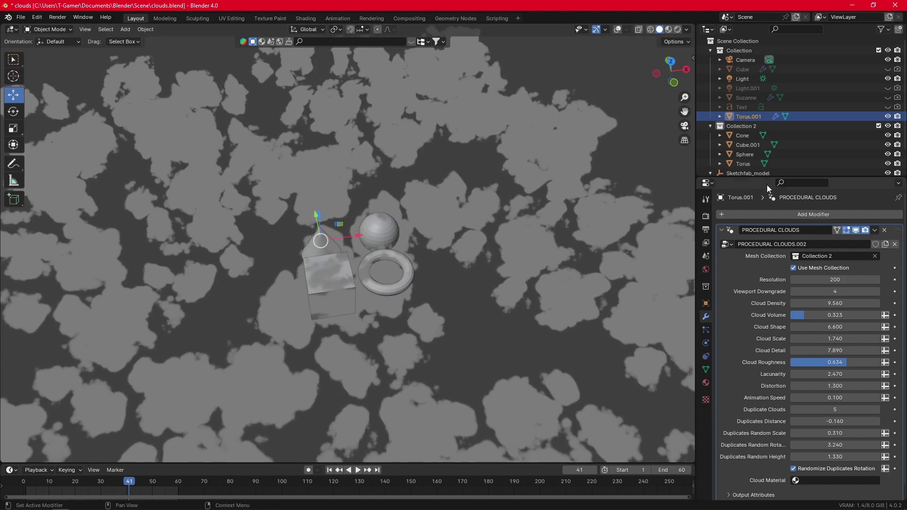
scroll(471, 253, up, 3)
mouse_move(471, 252)
middle_down()
mouse_move(472, 294)
mouse_move(475, 271)
middle_up()
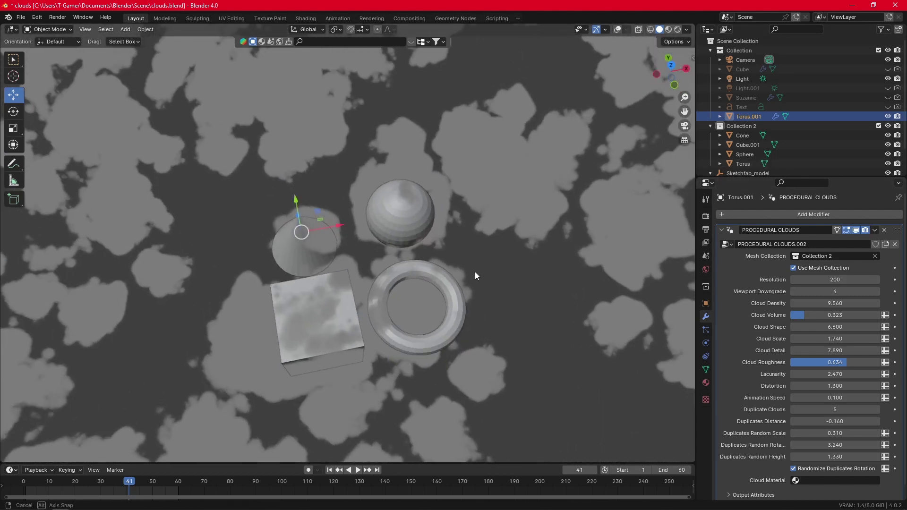